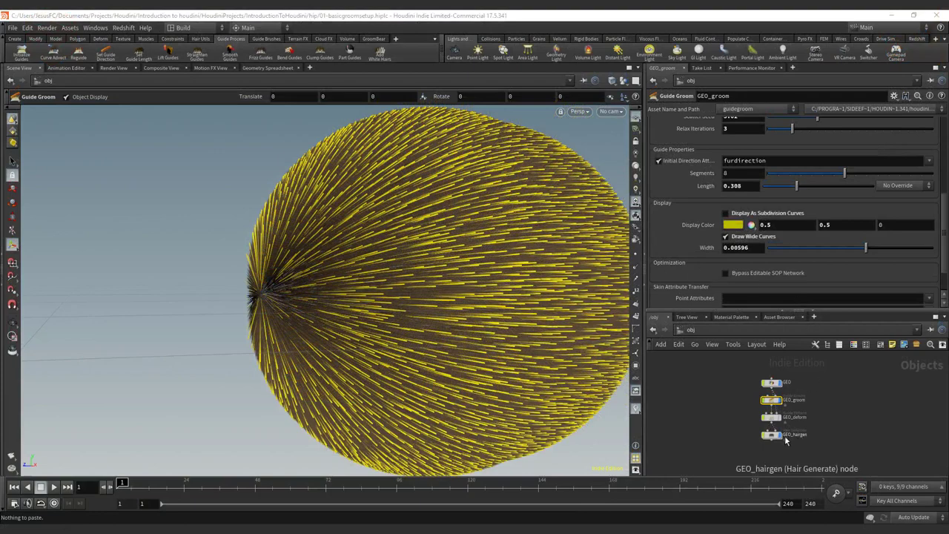
- Select the GEO_hairgen node, and open the groom network inside the GEO_groom node
{"action": "left_click", "coordinate": [774, 435]}
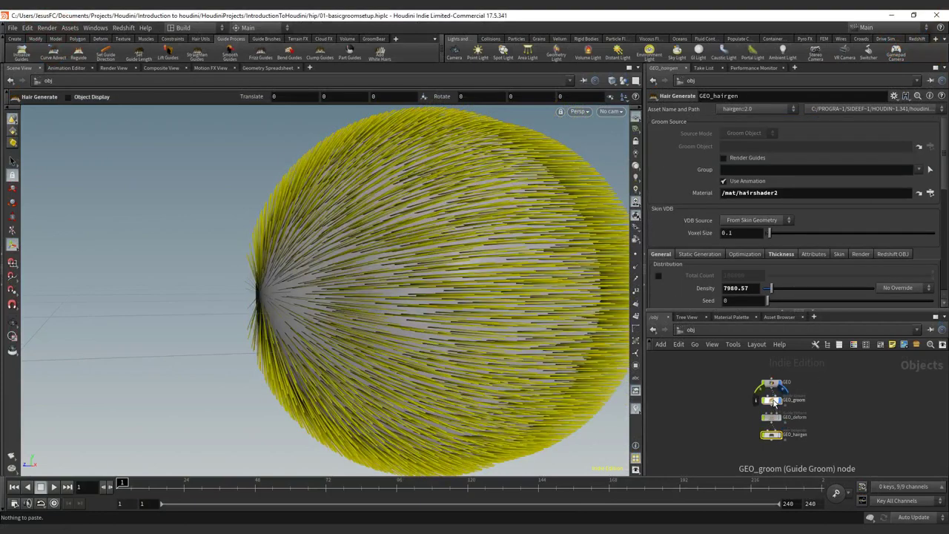
{"action": "left_click", "coordinate": [773, 401]}
{"action": "double_click", "coordinate": [773, 401]}
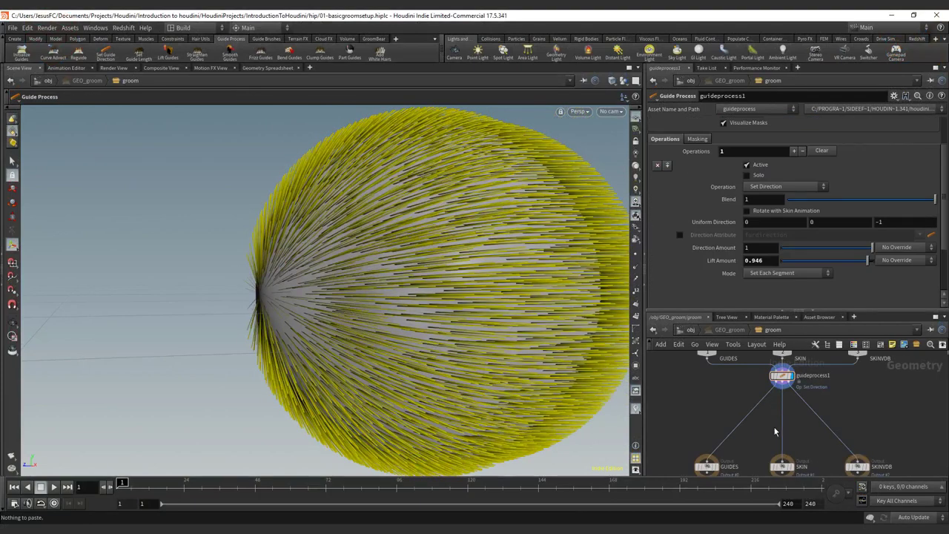
- Change the guideprocess1 operation from Set Direction to Set Lift and set its Lift to 1
{"action": "left_click", "coordinate": [802, 187]}
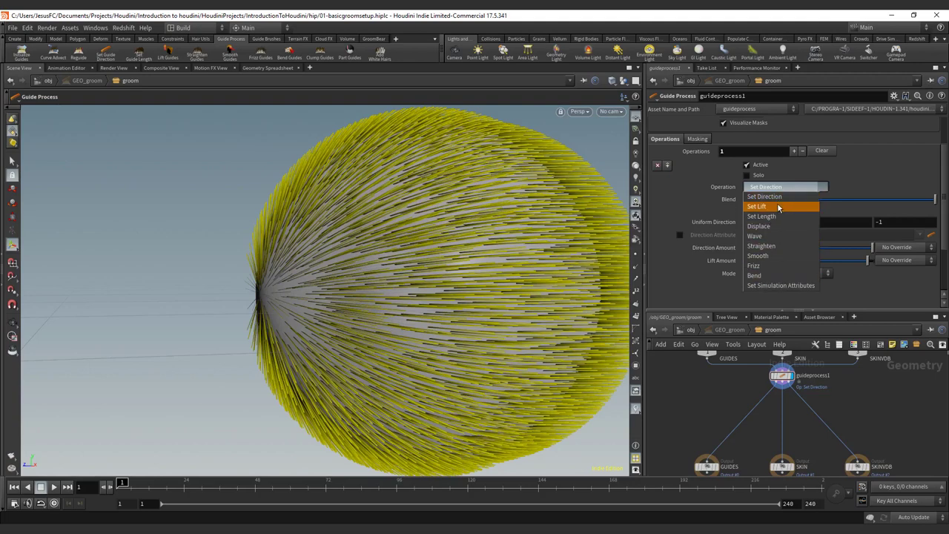
{"action": "left_click", "coordinate": [779, 206]}
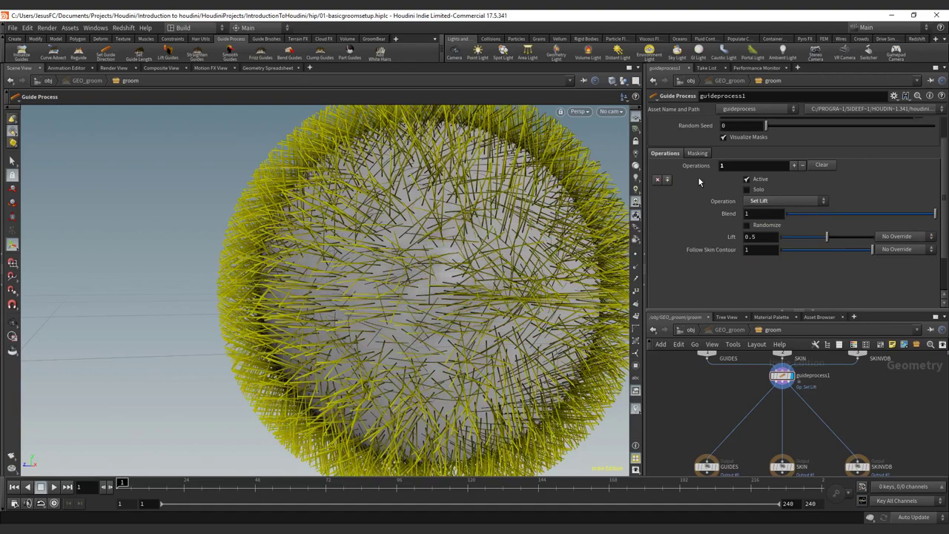
{"action": "right_click_drag", "start_coordinate": [554, 179], "coordinate": [423, 253], "text": "alt"}
{"action": "middle_click_drag", "start_coordinate": [414, 261], "coordinate": [315, 302], "text": "alt"}
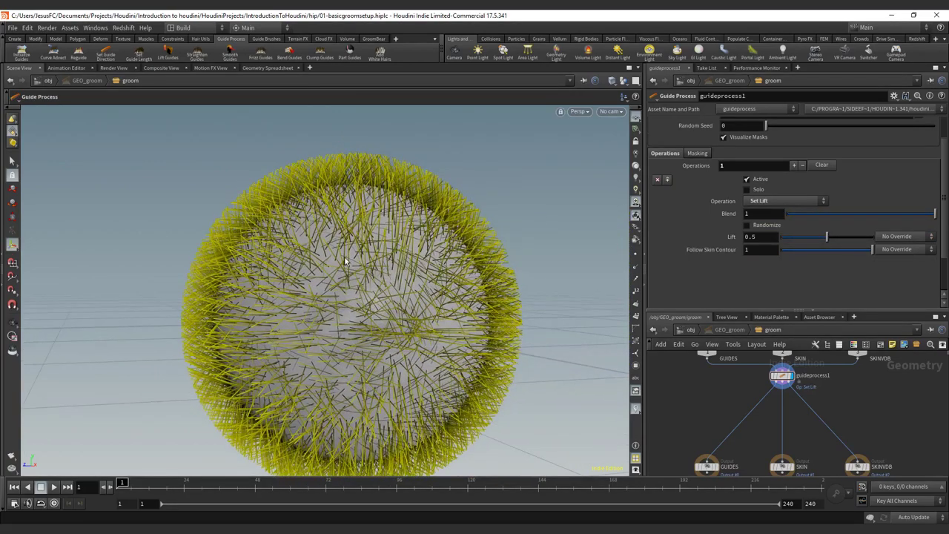
{"action": "middle_click_drag", "start_coordinate": [344, 258], "coordinate": [336, 216], "text": "alt"}
{"action": "left_click_drag", "start_coordinate": [807, 215], "coordinate": [936, 214]}
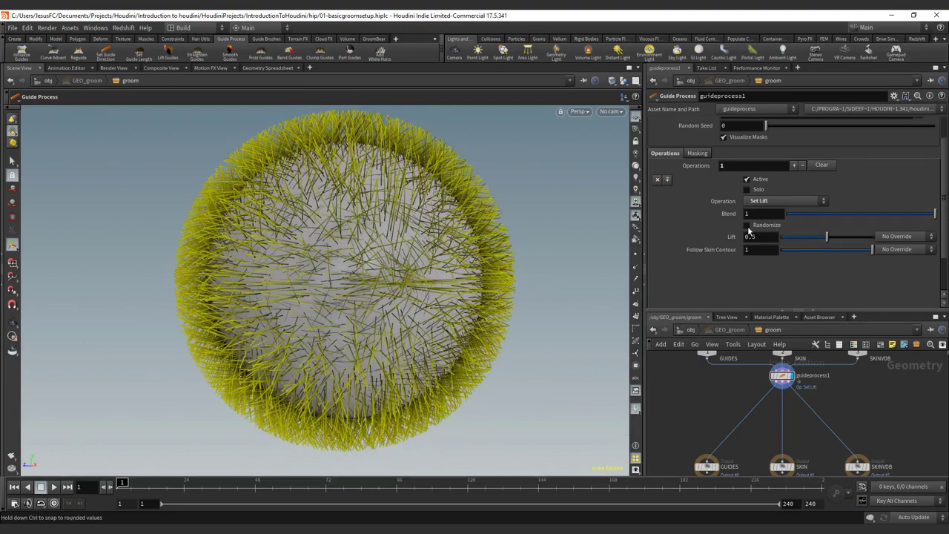
{"action": "left_click_drag", "start_coordinate": [825, 237], "coordinate": [873, 237]}
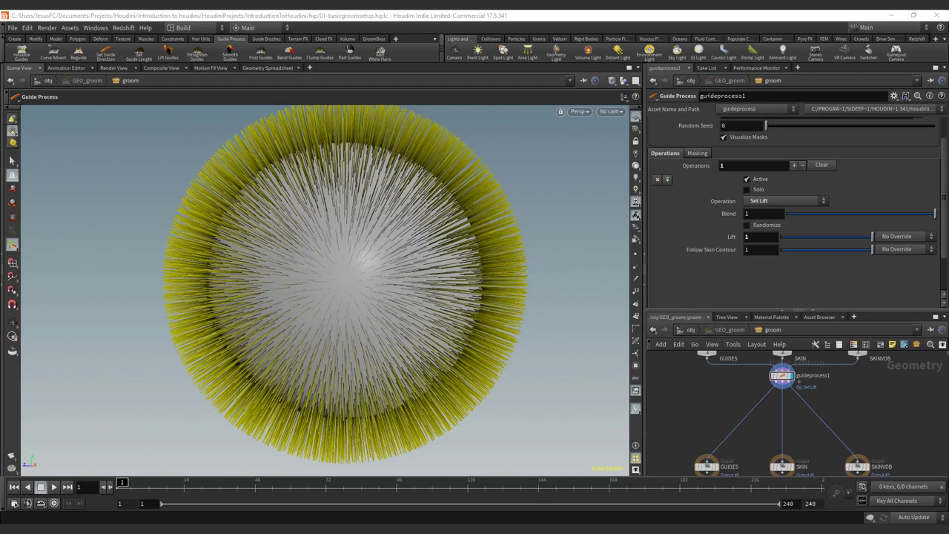
- Switch to Photos to examine the dog reference image model_sheet.jpg, and put it away again
{"action": "left_click_drag", "start_coordinate": [2, 118], "coordinate": [407, 76]}
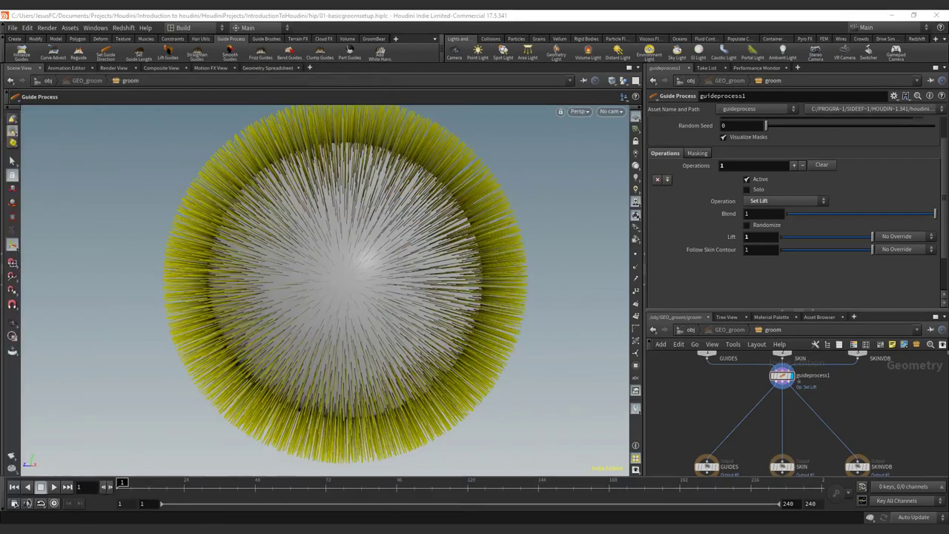
{"action": "left_click_drag", "start_coordinate": [0, 124], "coordinate": [403, 80]}
{"action": "left_click", "coordinate": [585, 79]}
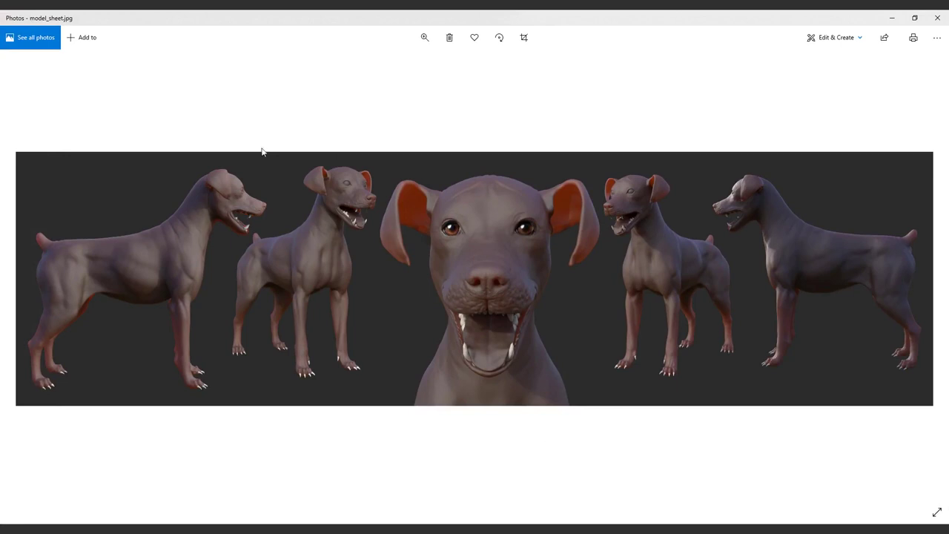
{"action": "left_click_drag", "start_coordinate": [416, 18], "coordinate": [0, 133]}
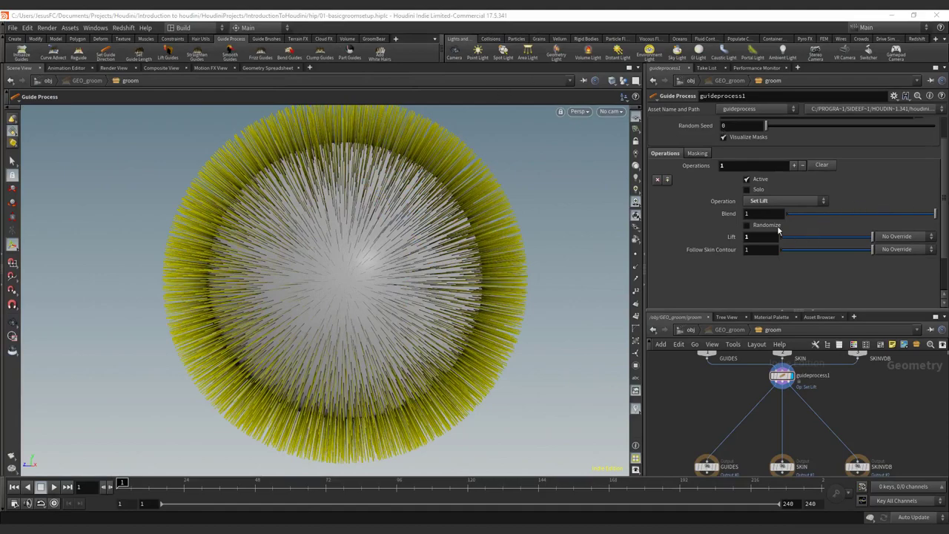
- Try the Lift of the Set Lift operation at its extremes of 0 and 1, comparing how the guides stand on the sphere
{"action": "left_click_drag", "start_coordinate": [831, 241], "coordinate": [750, 238]}
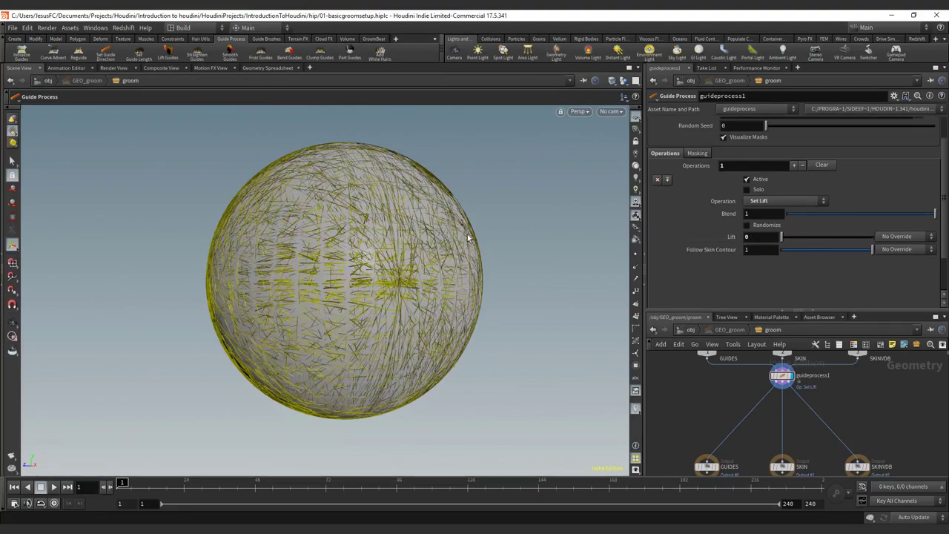
{"action": "left_click_drag", "start_coordinate": [495, 249], "coordinate": [515, 260], "text": "alt"}
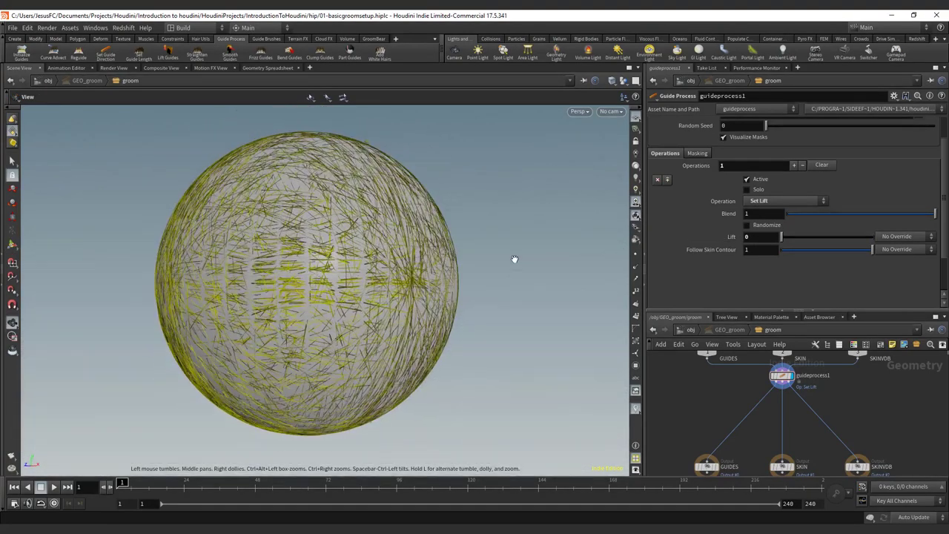
{"action": "left_click_drag", "start_coordinate": [818, 236], "coordinate": [886, 239]}
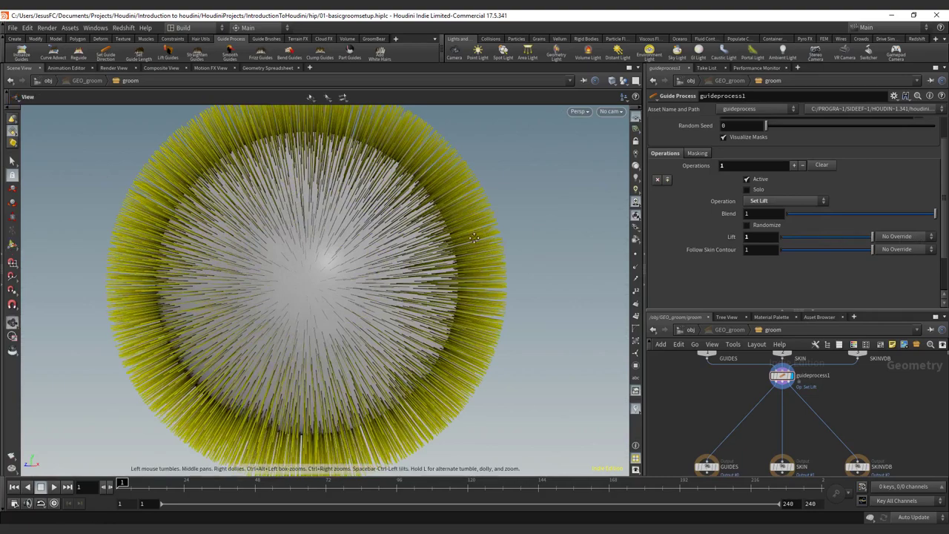
{"action": "left_click_drag", "start_coordinate": [473, 238], "coordinate": [476, 259], "text": "alt"}
{"action": "right_click_drag", "start_coordinate": [459, 242], "coordinate": [498, 265], "text": "alt"}
{"action": "middle_click_drag", "start_coordinate": [498, 265], "coordinate": [475, 222], "text": "alt"}
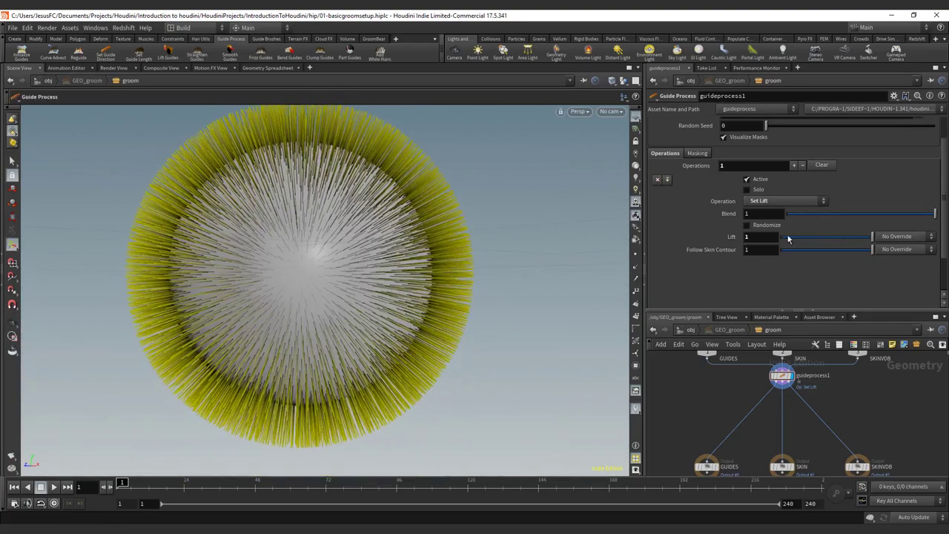
{"action": "mouse_move", "coordinate": [835, 238]}
{"action": "left_mouse_down"}
{"action": "mouse_move", "coordinate": [766, 239]}
{"action": "mouse_move", "coordinate": [793, 254]}
{"action": "mouse_move", "coordinate": [745, 252]}
{"action": "mouse_move", "coordinate": [886, 253]}
{"action": "mouse_move", "coordinate": [825, 249]}
{"action": "mouse_move", "coordinate": [875, 252]}
{"action": "left_mouse_up"}
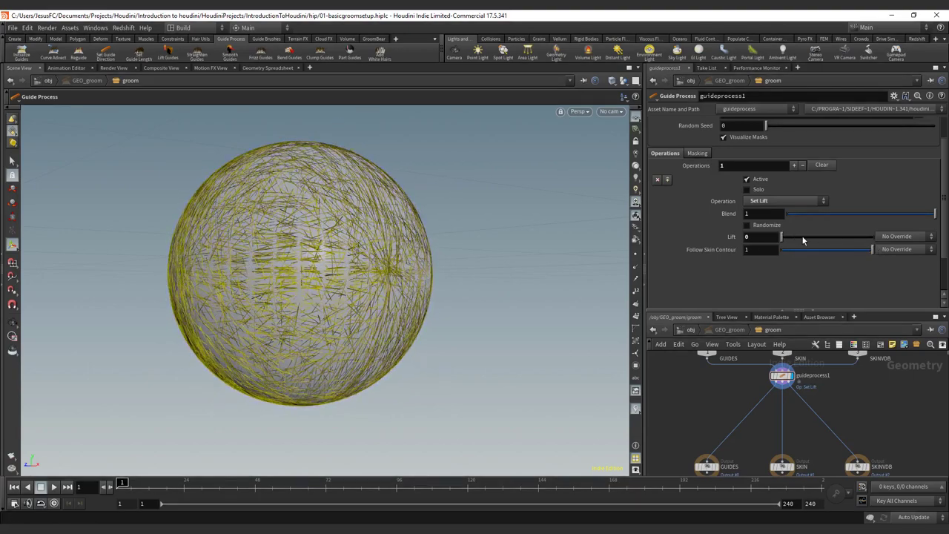
- Raise the Lift, enable Randomize on the Set Lift operation and set Min Lift to 0.766
{"action": "mouse_move", "coordinate": [802, 240]}
{"action": "left_mouse_down"}
{"action": "mouse_move", "coordinate": [869, 239]}
{"action": "mouse_move", "coordinate": [784, 240]}
{"action": "mouse_move", "coordinate": [834, 240]}
{"action": "mouse_move", "coordinate": [887, 257]}
{"action": "left_mouse_up"}
{"action": "left_click", "coordinate": [746, 225]}
{"action": "key", "text": "alt"}
{"action": "left_click_drag", "start_coordinate": [438, 182], "coordinate": [475, 190]}
{"action": "key", "text": "Return"}
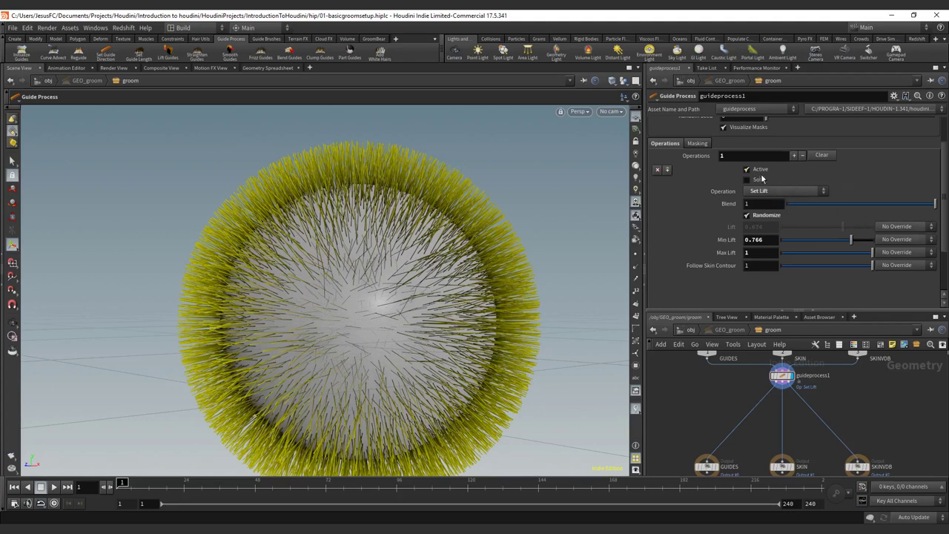
- Replace the Set Lift operation in guideprocess1 with a default Set Direction operation, and add a second operation
{"action": "left_click", "coordinate": [657, 170]}
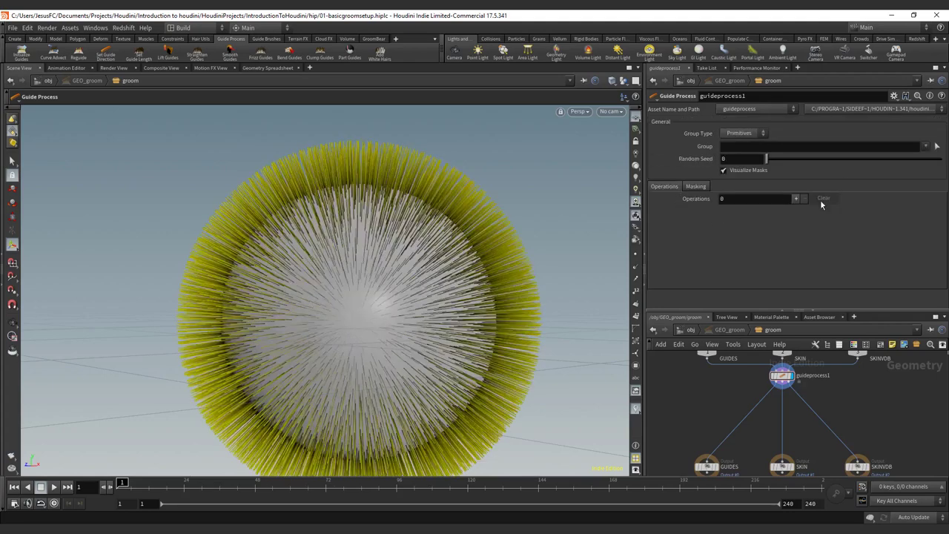
{"action": "left_click", "coordinate": [796, 199]}
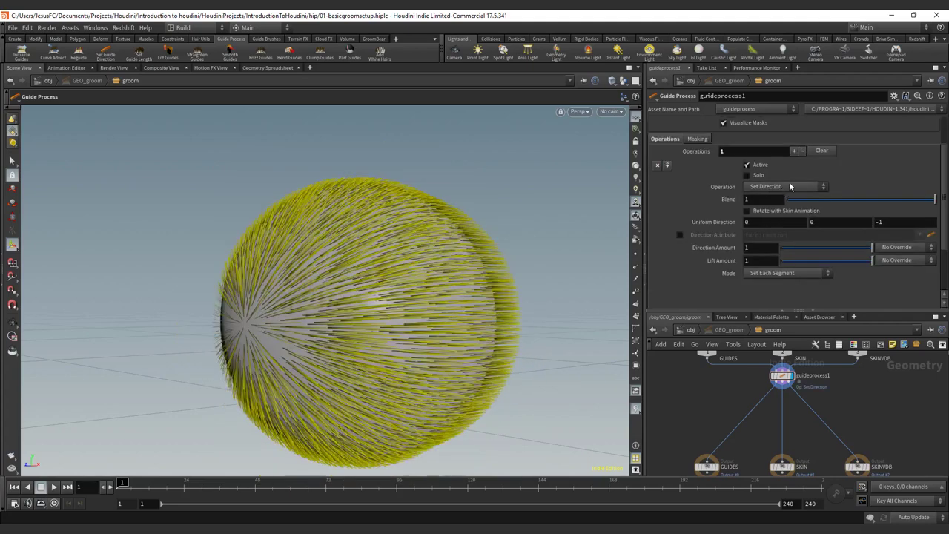
{"action": "left_click_drag", "start_coordinate": [445, 237], "coordinate": [333, 207]}
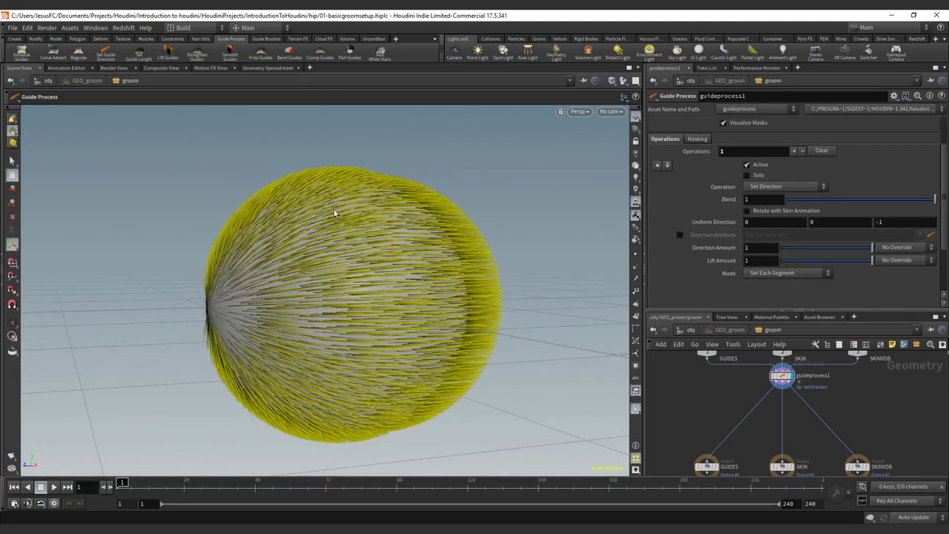
{"action": "left_click_drag", "start_coordinate": [815, 259], "coordinate": [871, 247]}
{"action": "left_click", "coordinate": [794, 152]}
{"action": "scroll", "coordinate": [768, 151], "scroll_direction": "down", "scroll_amount": 3}
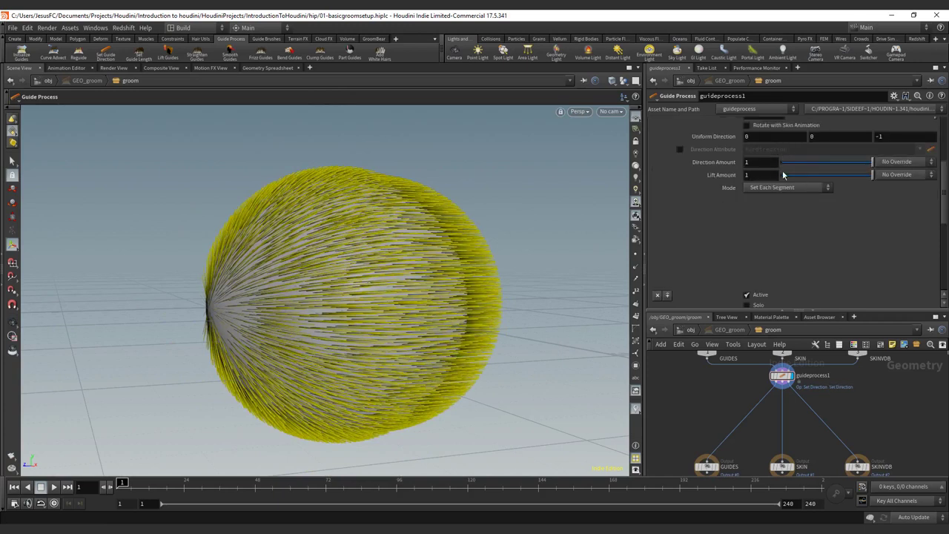
{"action": "mouse_move", "coordinate": [945, 186]}
{"action": "left_mouse_down"}
{"action": "mouse_move", "coordinate": [945, 146]}
{"action": "mouse_move", "coordinate": [945, 238]}
{"action": "mouse_move", "coordinate": [944, 162]}
{"action": "mouse_move", "coordinate": [944, 172]}
{"action": "left_mouse_up"}
{"action": "left_click", "coordinate": [823, 164]}
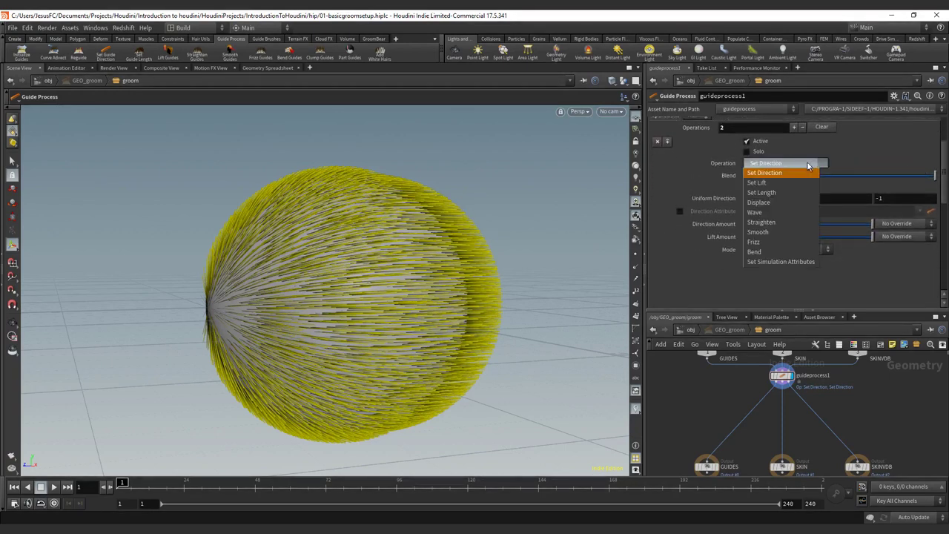
{"action": "left_click", "coordinate": [782, 185]}
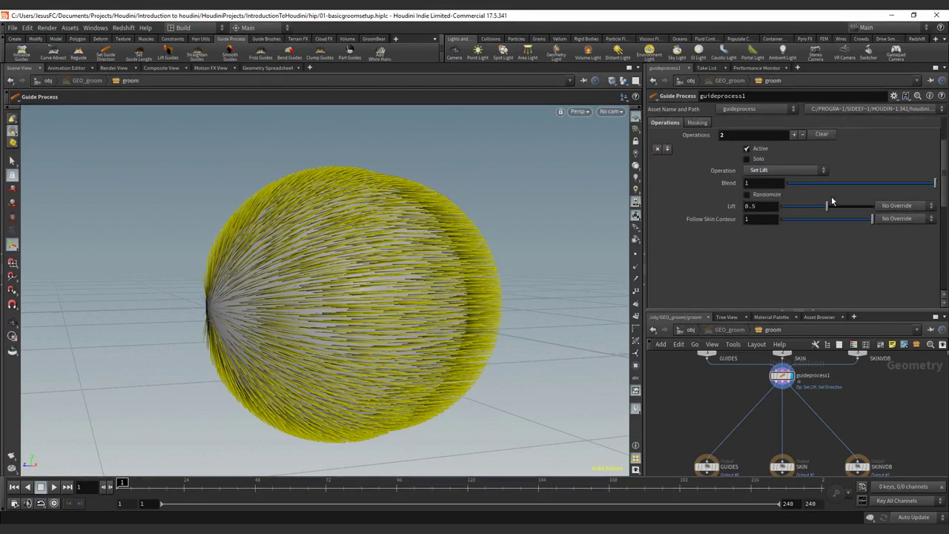
{"action": "left_click", "coordinate": [792, 172]}
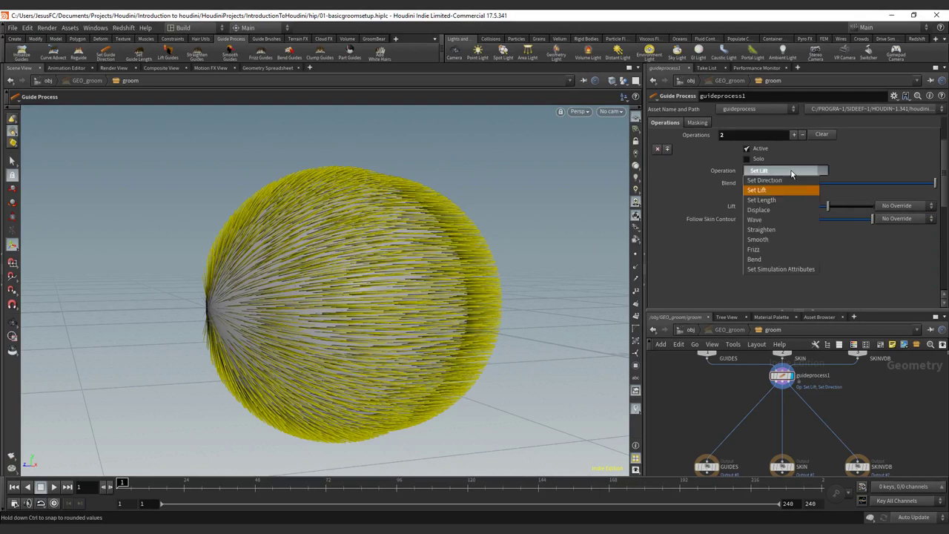
{"action": "left_click", "coordinate": [784, 181]}
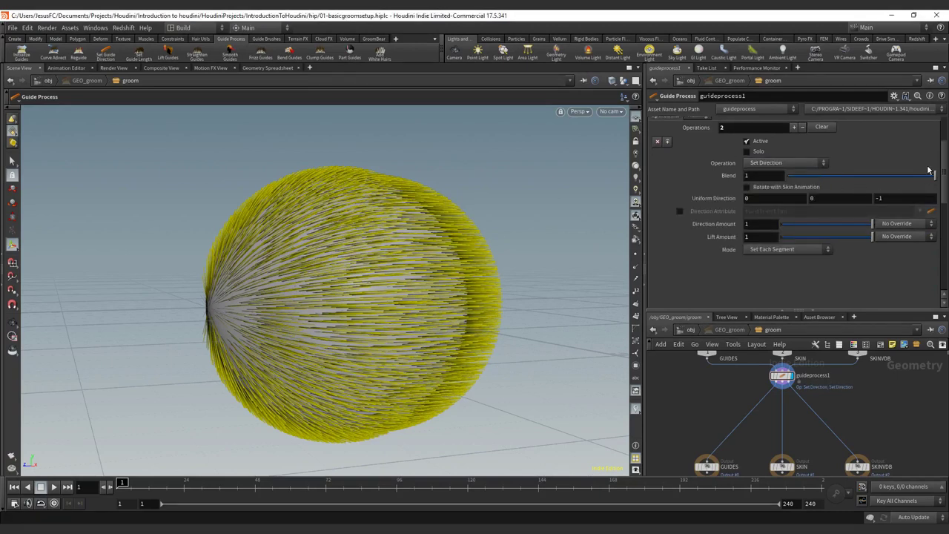
- Change the second operation to Set Lift with Randomize enabled, Blend 0.134 and Min Lift 0.353
{"action": "left_click_drag", "start_coordinate": [945, 163], "coordinate": [930, 227]}
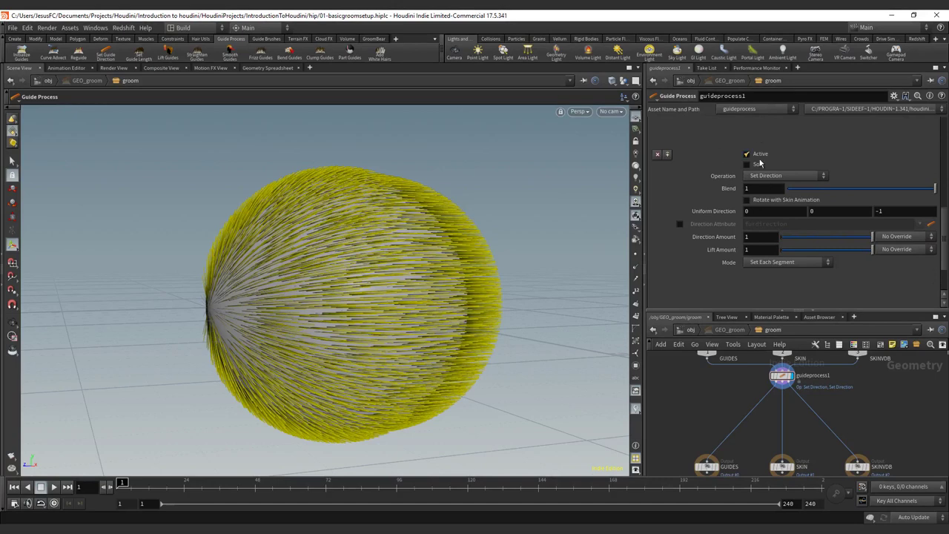
{"action": "left_click", "coordinate": [778, 176]}
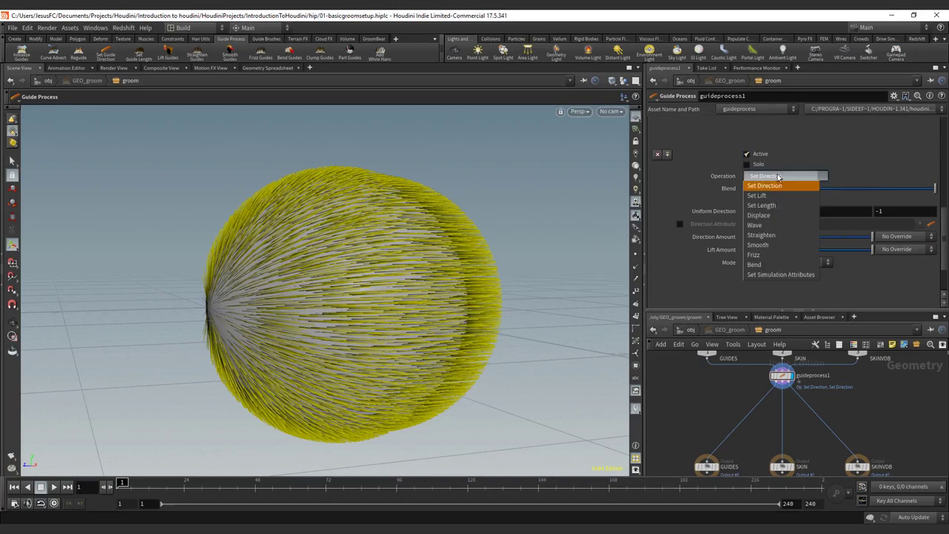
{"action": "left_click", "coordinate": [778, 194]}
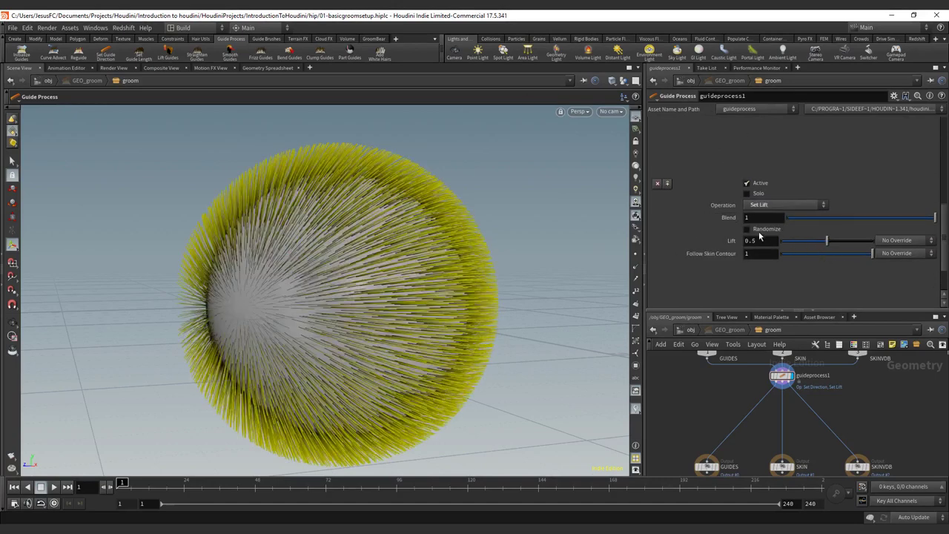
{"action": "left_click", "coordinate": [760, 230]}
{"action": "left_click_drag", "start_coordinate": [848, 197], "coordinate": [807, 231]}
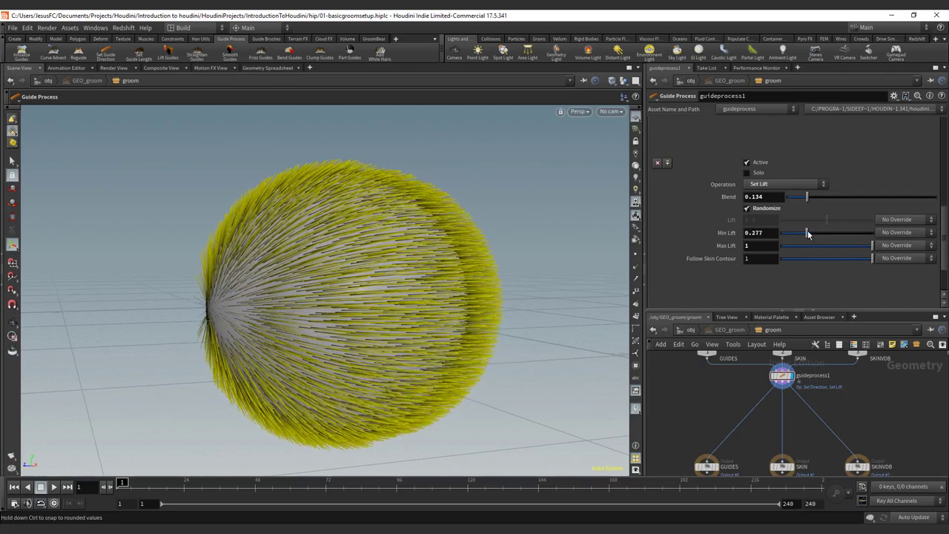
- Reduce the Blend of the randomized Set Lift operation to 0.107 and inspect the guides around the sphere
{"action": "left_click_drag", "start_coordinate": [470, 201], "coordinate": [464, 207], "text": "alt"}
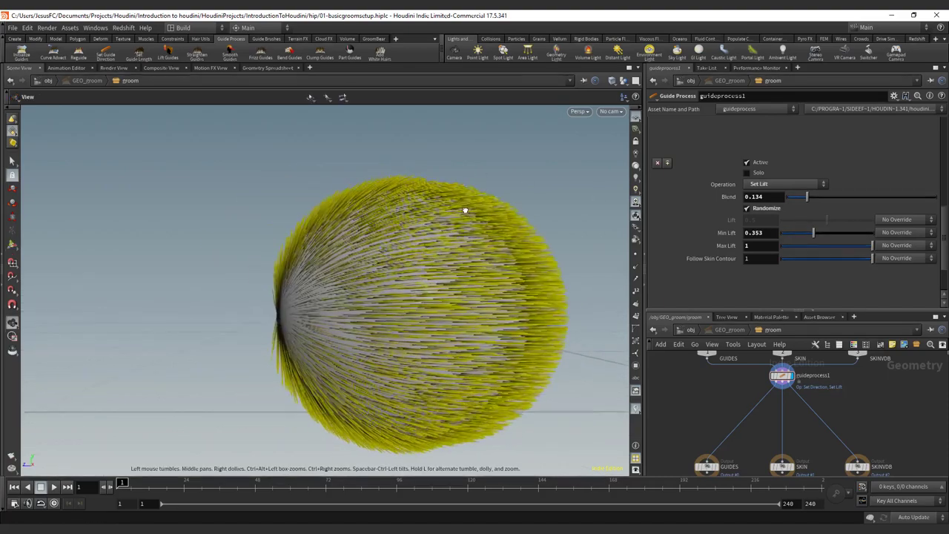
{"action": "right_click_drag", "start_coordinate": [464, 207], "coordinate": [497, 169], "text": "alt"}
{"action": "middle_click_drag", "start_coordinate": [497, 169], "coordinate": [471, 125], "text": "alt"}
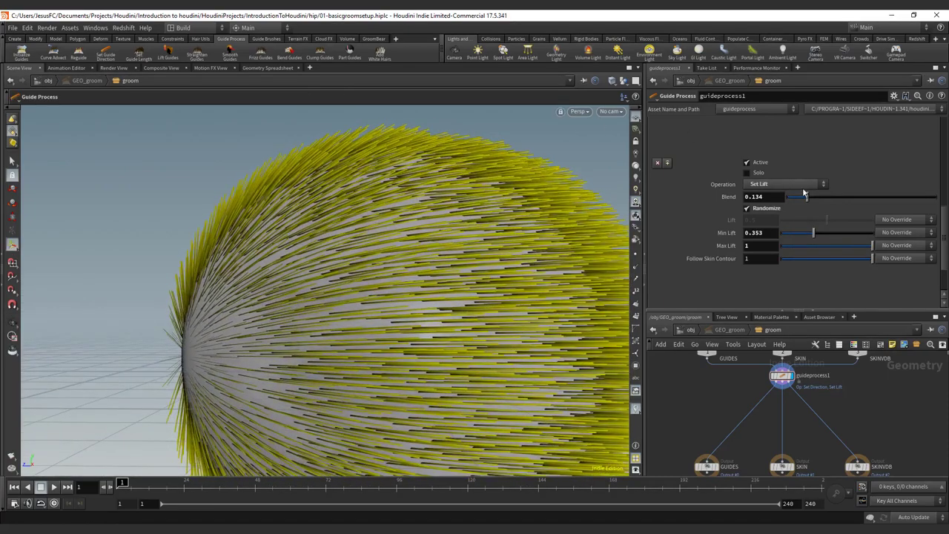
{"action": "left_click_drag", "start_coordinate": [806, 196], "coordinate": [801, 202]}
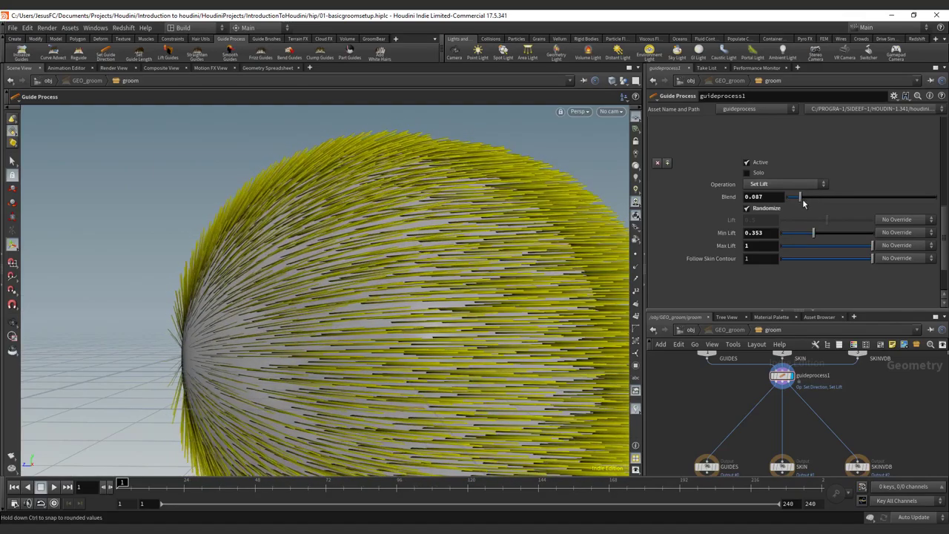
{"action": "key", "text": "Escape"}
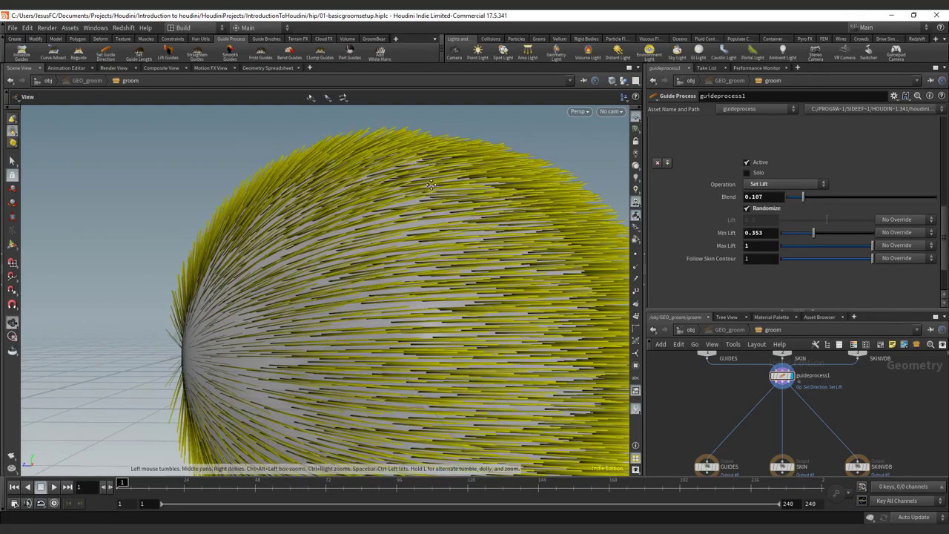
{"action": "left_click_drag", "start_coordinate": [414, 190], "coordinate": [672, 219]}
{"action": "right_click_drag", "start_coordinate": [673, 218], "coordinate": [346, 197]}
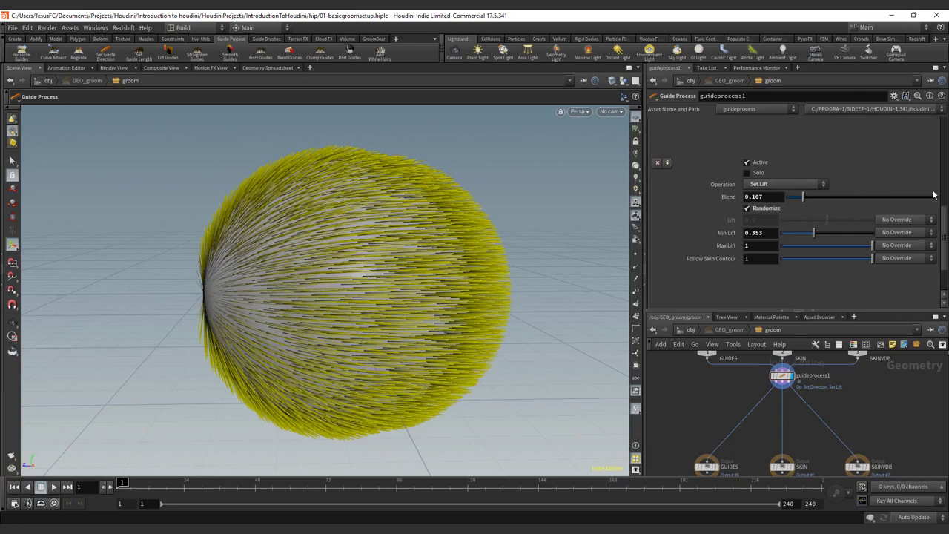
- Remove the Set Direction operation and set the remaining Set Lift operation's Blend to 0.194
{"action": "scroll", "coordinate": [934, 195], "scroll_direction": "up", "scroll_amount": 5}
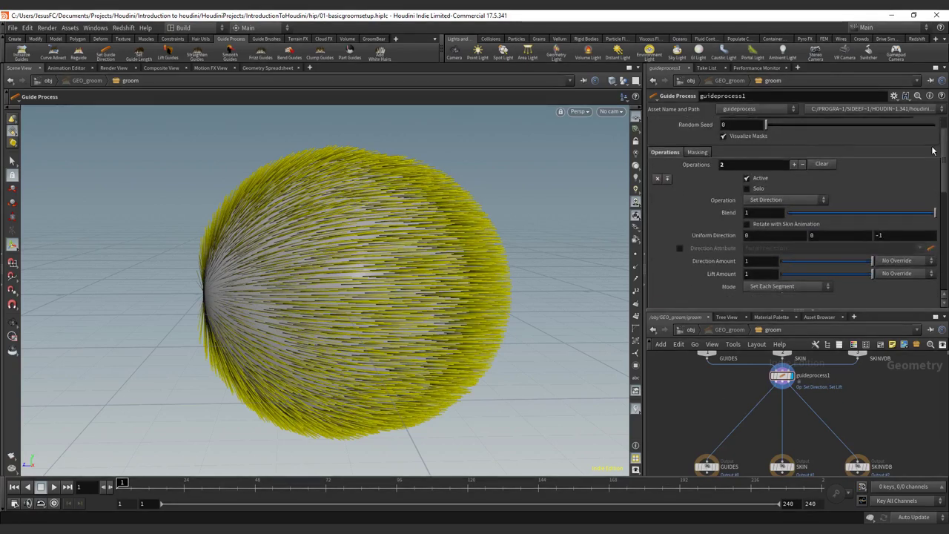
{"action": "left_click", "coordinate": [657, 178]}
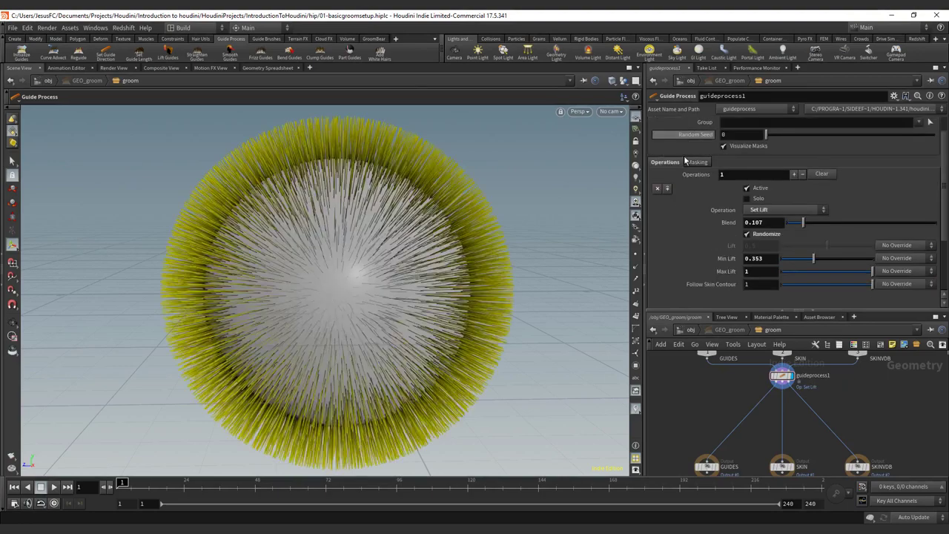
{"action": "mouse_move", "coordinate": [804, 223]}
{"action": "left_mouse_down"}
{"action": "mouse_move", "coordinate": [851, 222]}
{"action": "mouse_move", "coordinate": [815, 223]}
{"action": "left_mouse_up"}
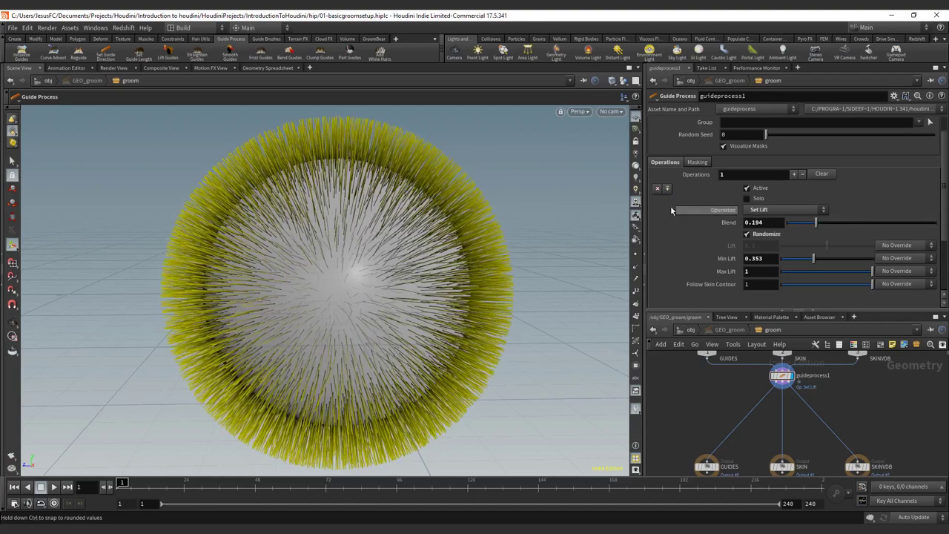